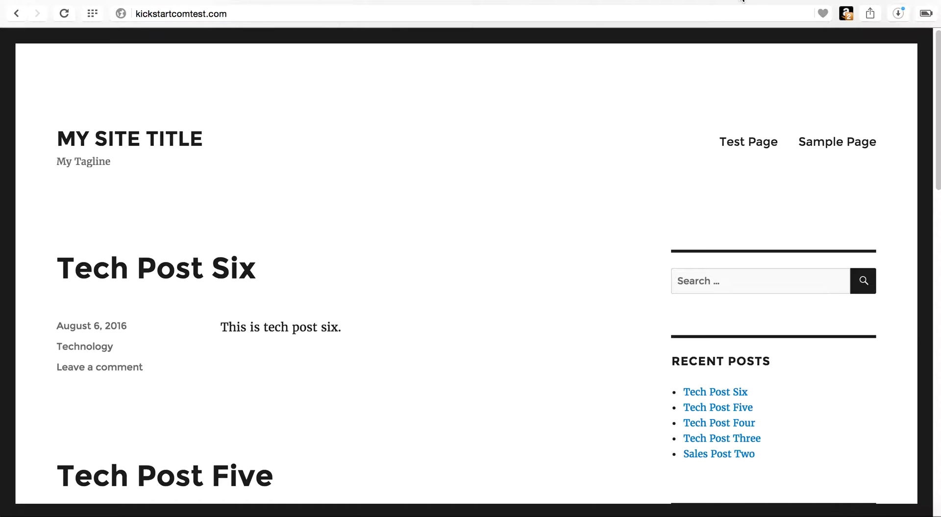
Log in to the WordPress admin of kickstartcomtest.com with the account username and password
{"action": "left_click", "coordinate": [816, 281]}
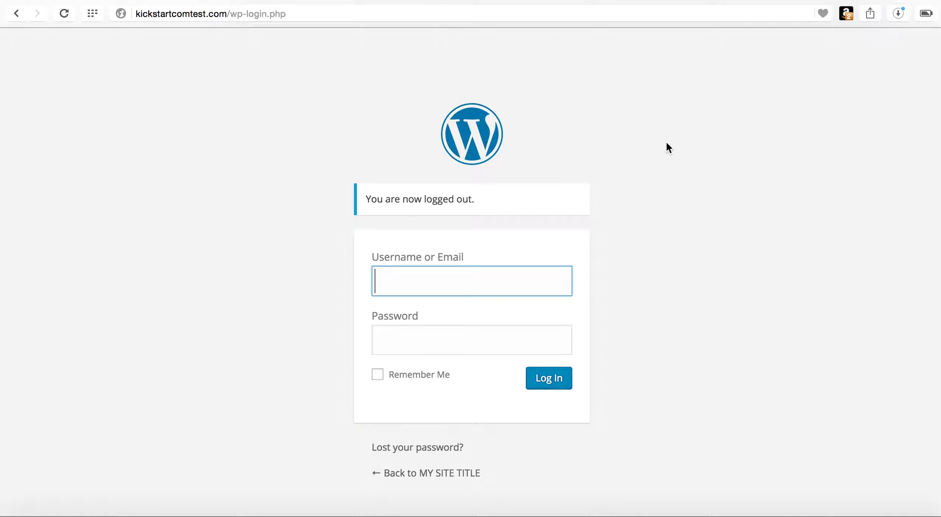
{"action": "type", "text": "kick"}
{"action": "key", "text": "Down"}
{"action": "key", "text": "Return"}
{"action": "key", "text": "Tab"}
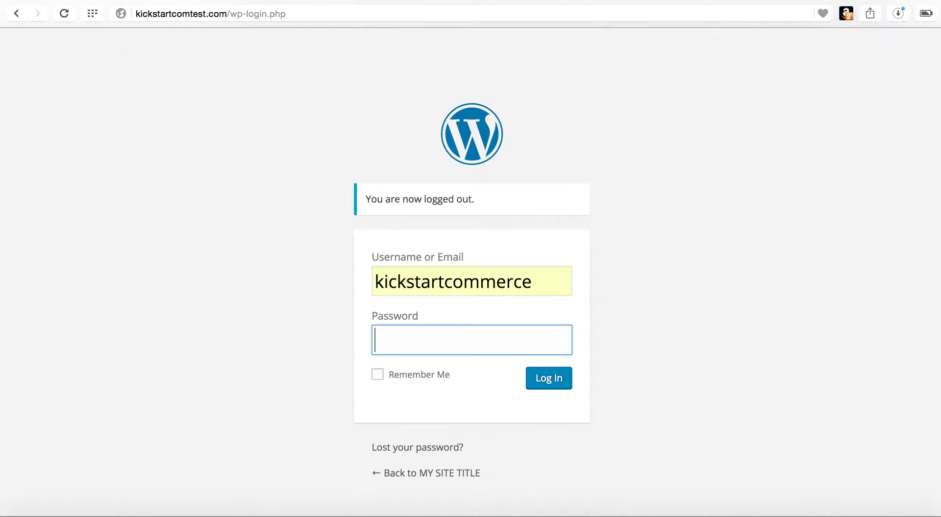
{"action": "type", "text": "•••••••••••"}
{"action": "key", "text": "Return"}
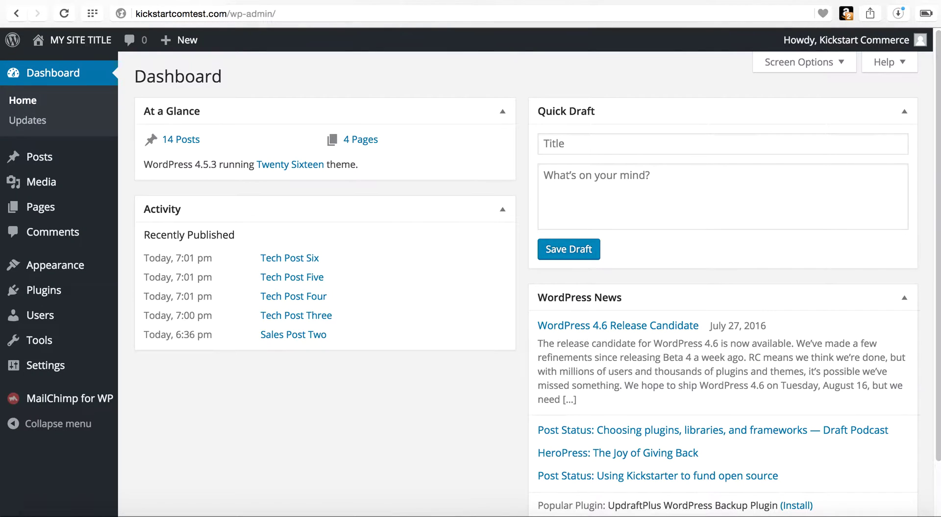
Install and activate the Search Meter plugin, found by searching the plugin directory for "search meter"
{"action": "left_click", "coordinate": [78, 298]}
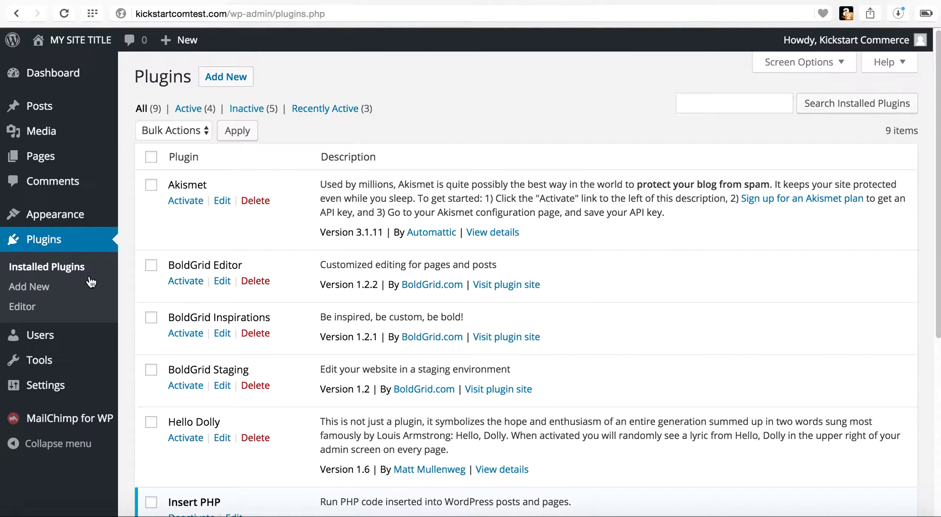
{"action": "left_click", "coordinate": [228, 80]}
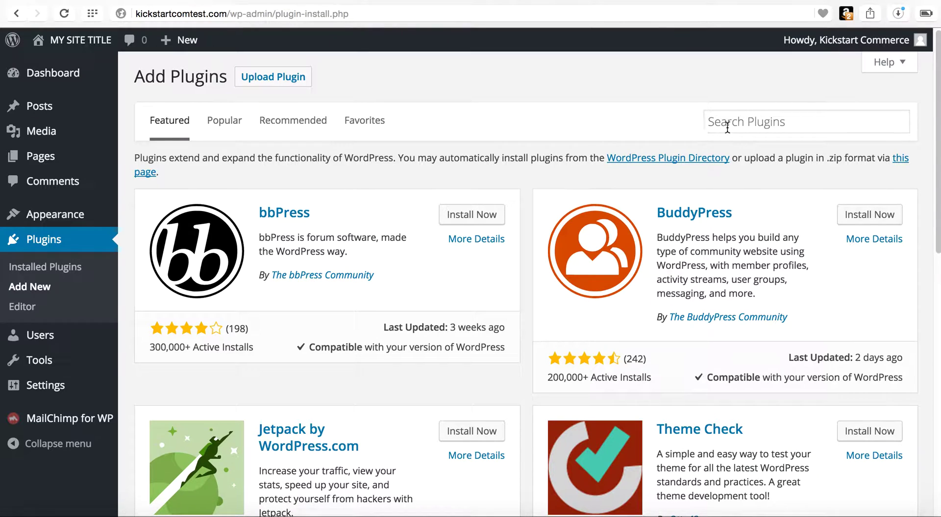
{"action": "left_click", "coordinate": [725, 124]}
{"action": "type", "text": "s"}
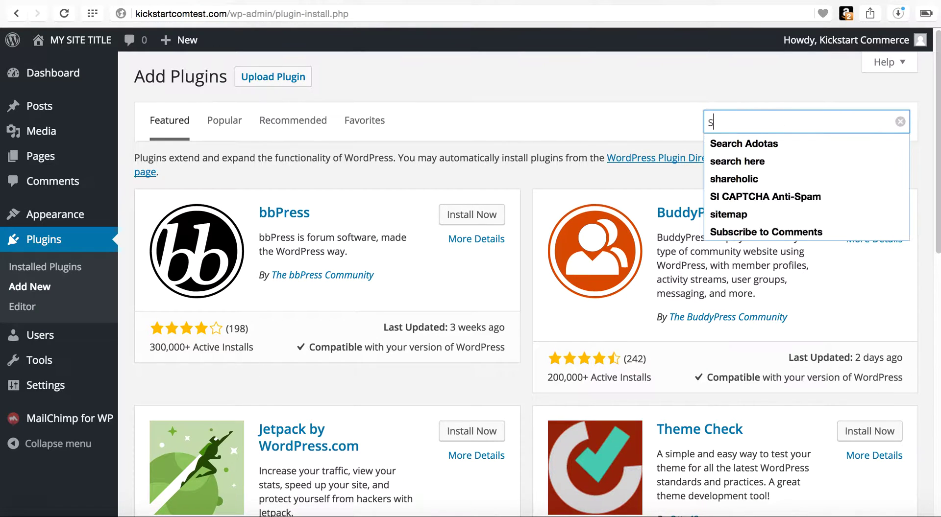
{"action": "type", "text": "earch meter"}
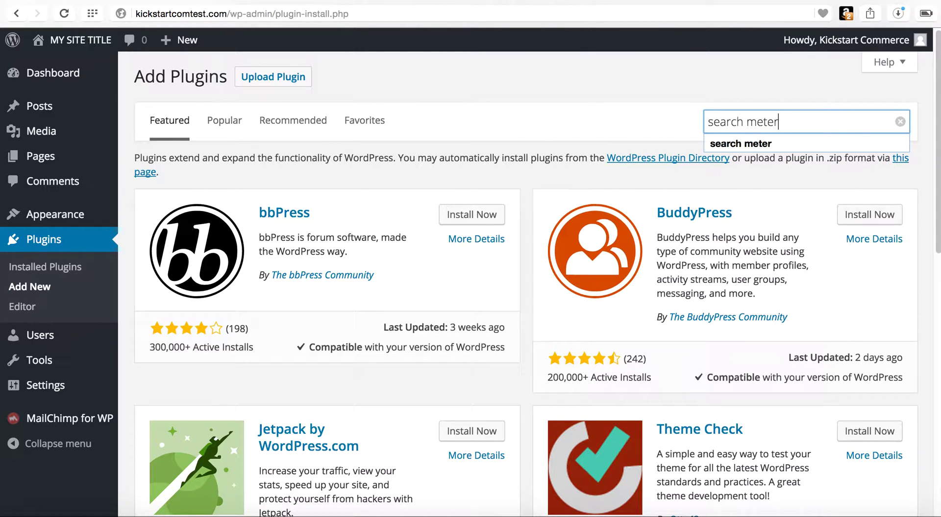
{"action": "key", "text": "Return"}
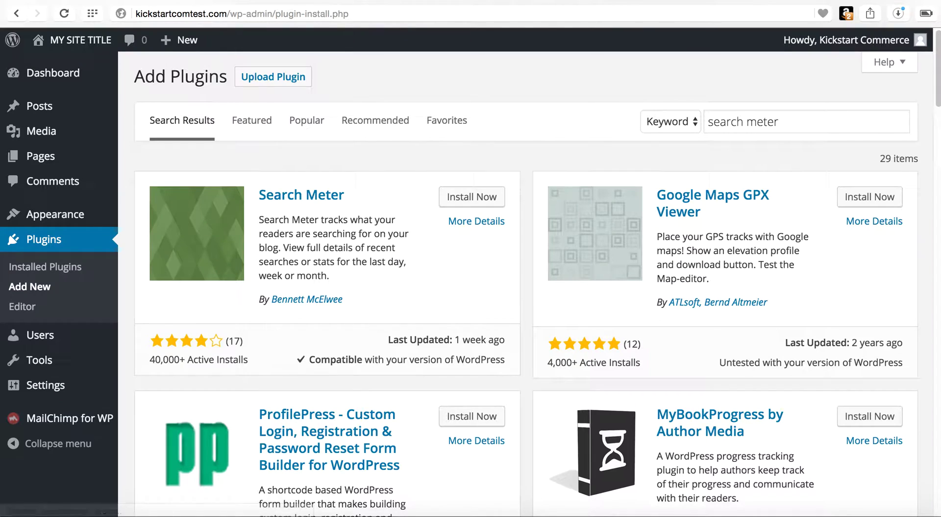
{"action": "left_click", "coordinate": [485, 201]}
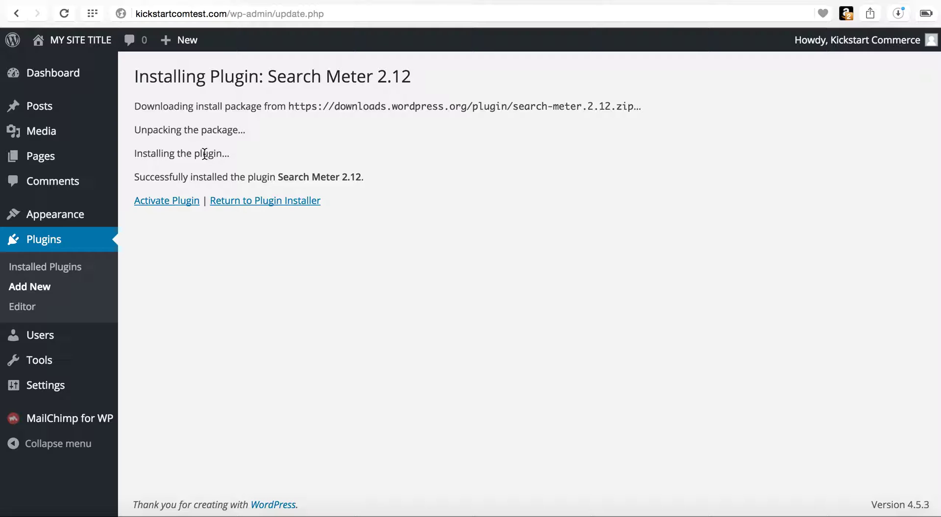
{"action": "left_click", "coordinate": [185, 206]}
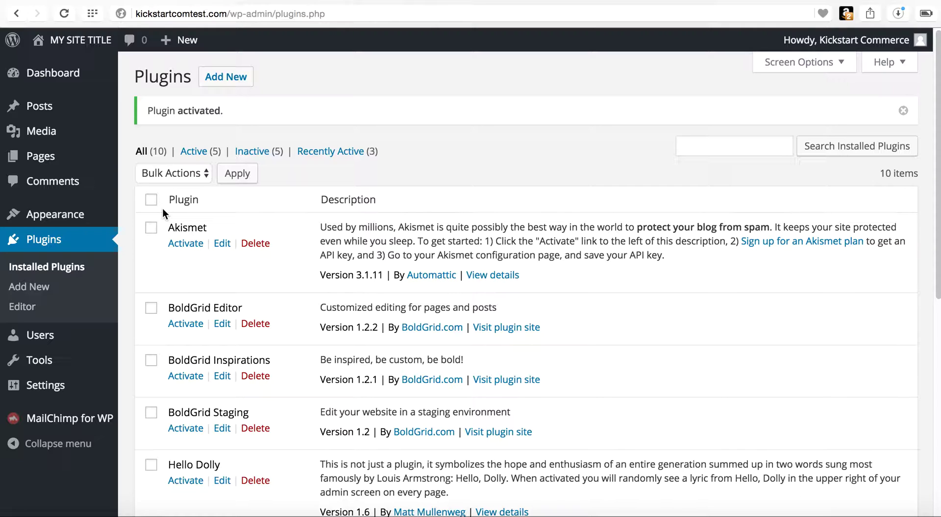
Set Search Meter to ignore searches by logged-in administrators and keep detailed information about recent searches, and save the settings
{"action": "mouse_move", "coordinate": [74, 391]}
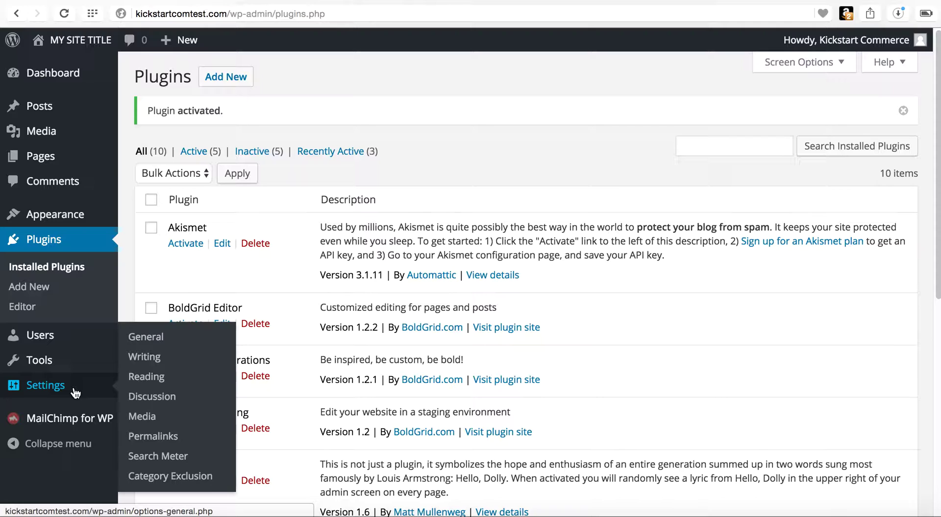
{"action": "left_click", "coordinate": [153, 458]}
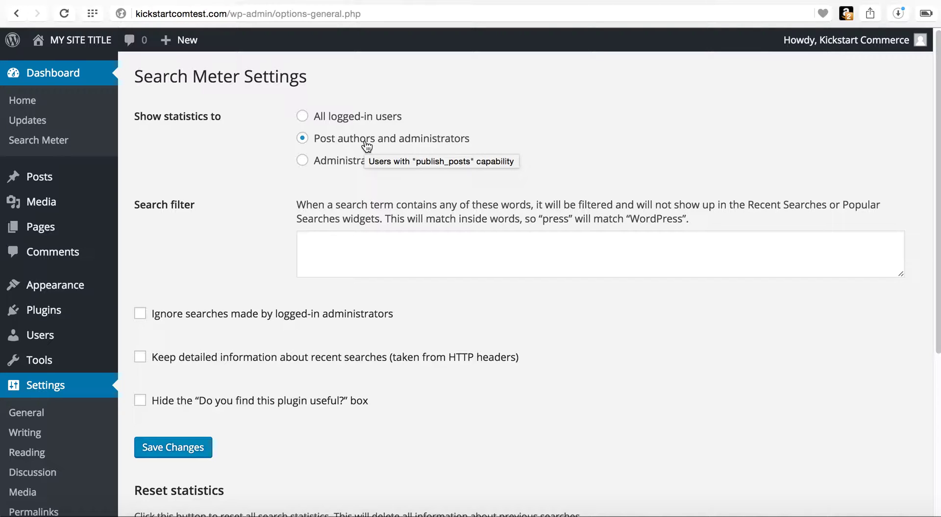
{"action": "scroll", "coordinate": [235, 251], "scroll_direction": "down", "scroll_amount": 2}
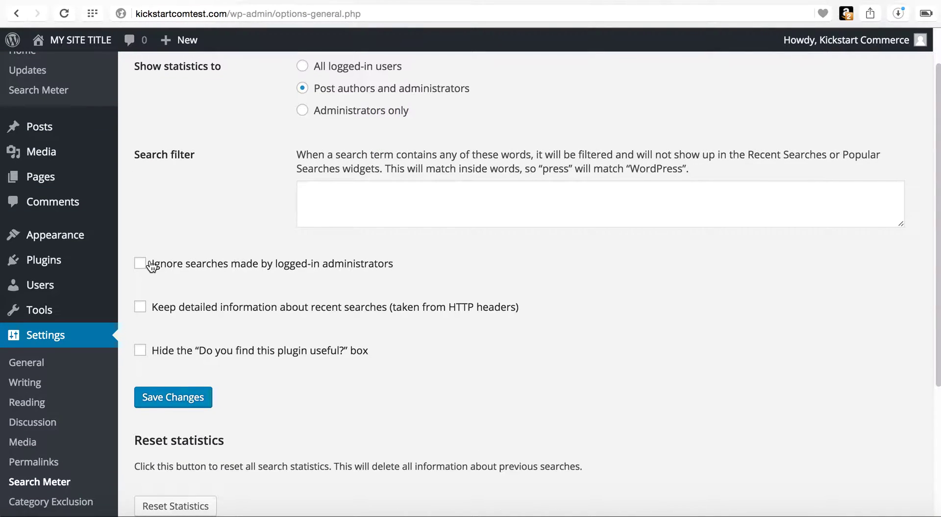
{"action": "left_click", "coordinate": [140, 264]}
{"action": "left_click", "coordinate": [140, 308]}
{"action": "scroll", "coordinate": [208, 369], "scroll_direction": "down", "scroll_amount": 3}
{"action": "left_click", "coordinate": [202, 266]}
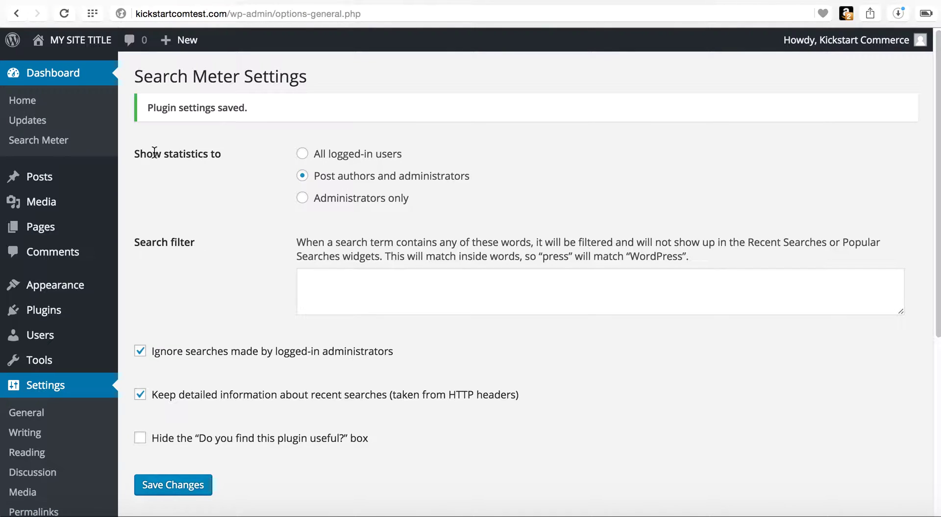
Review the Search Meter statistics page with its search summary and unsuccessful search summary
{"action": "left_click", "coordinate": [62, 143]}
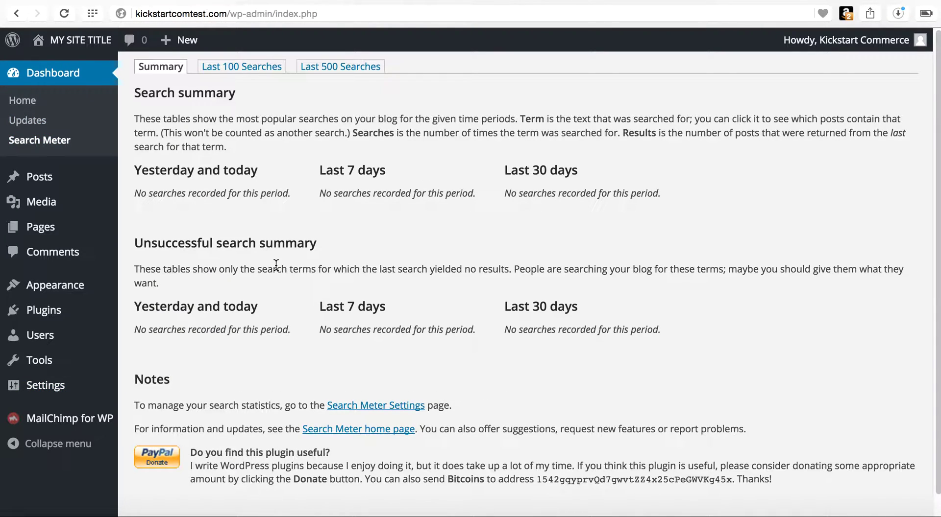
{"action": "scroll", "coordinate": [276, 264], "scroll_direction": "down", "scroll_amount": 1}
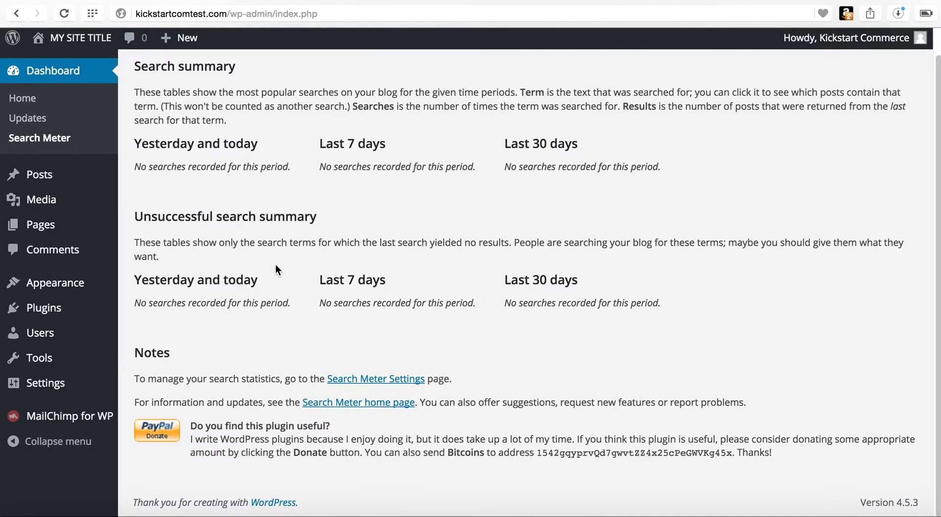
{"action": "scroll", "coordinate": [276, 264], "scroll_direction": "up", "scroll_amount": 1}
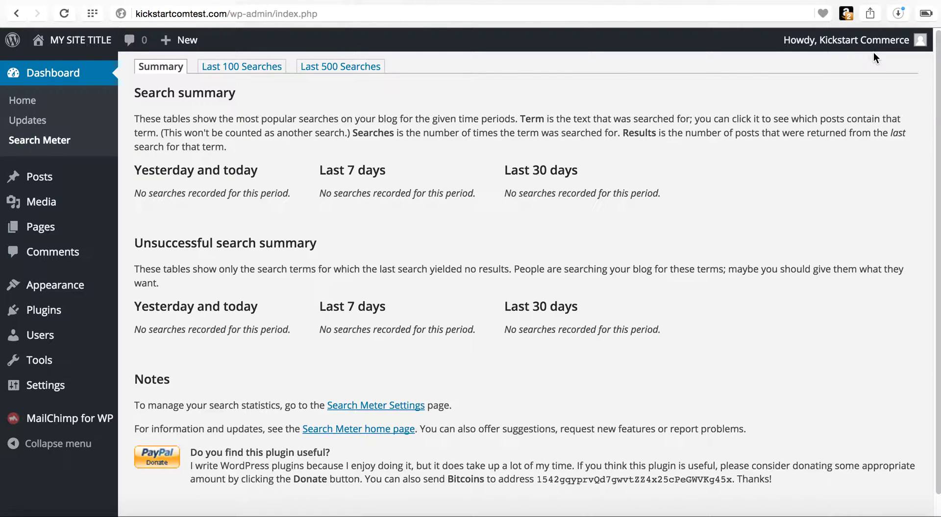
Log out of WordPress and search the reloaded public site for "content marketing"
{"action": "mouse_move", "coordinate": [877, 52]}
{"action": "left_click", "coordinate": [841, 128]}
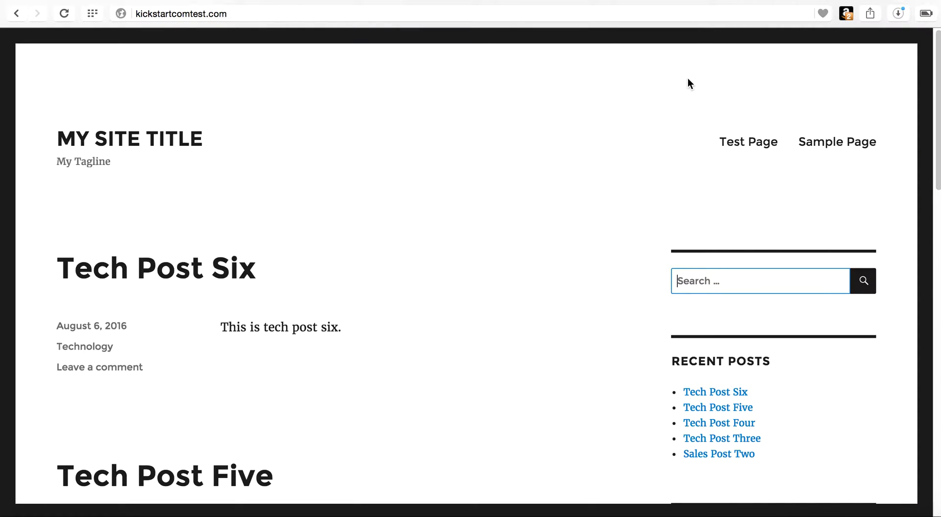
{"action": "key", "text": "super+r"}
{"action": "left_click", "coordinate": [749, 279]}
{"action": "type", "text": "content ma"}
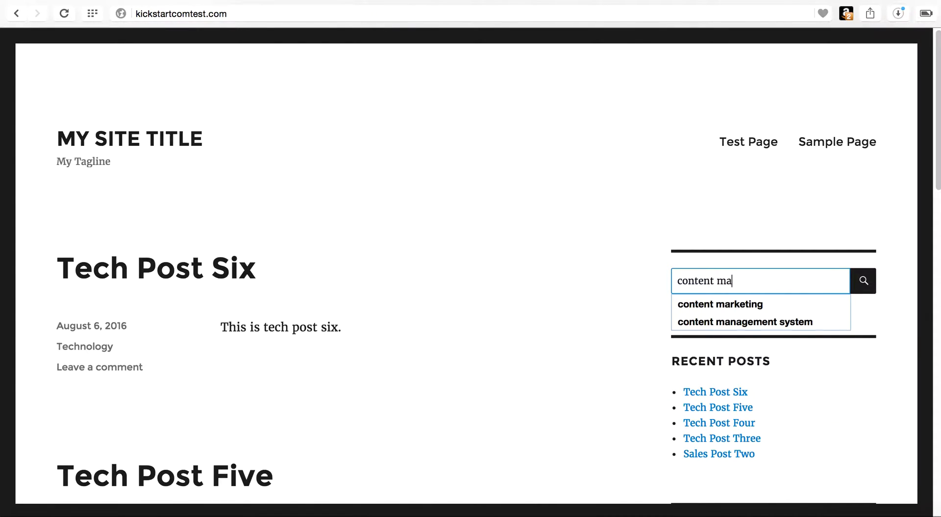
{"action": "type", "text": "rketing"}
{"action": "key", "text": "Return"}
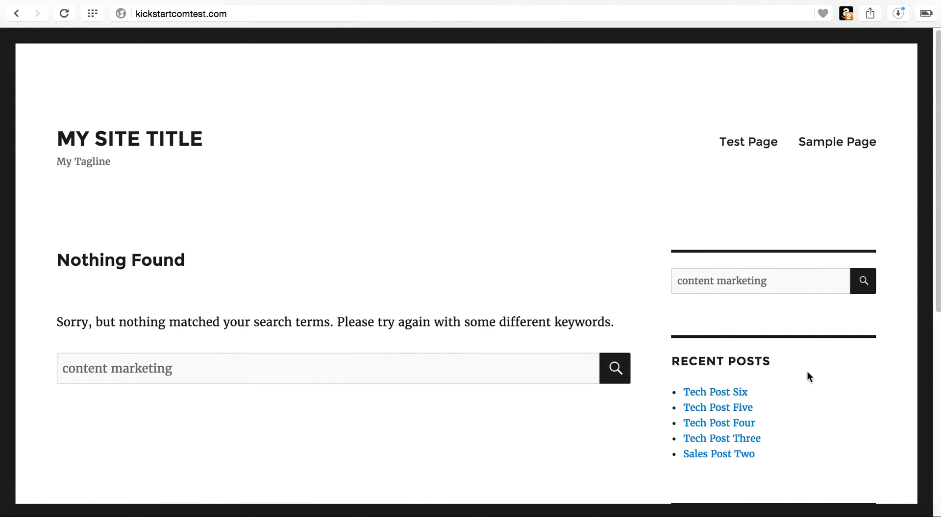
Search the public site for "tech post" and look through the results
{"action": "left_click_drag", "start_coordinate": [796, 278], "coordinate": [666, 271]}
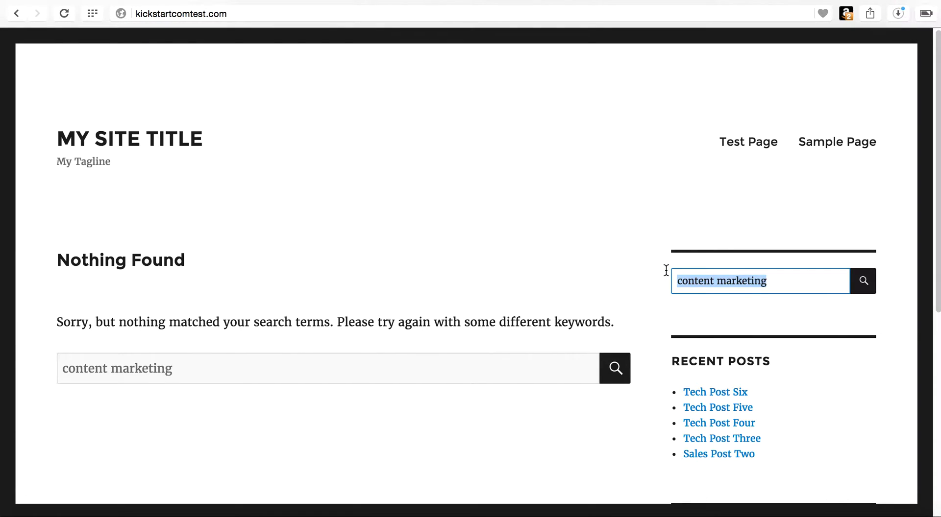
{"action": "type", "text": "tech post"}
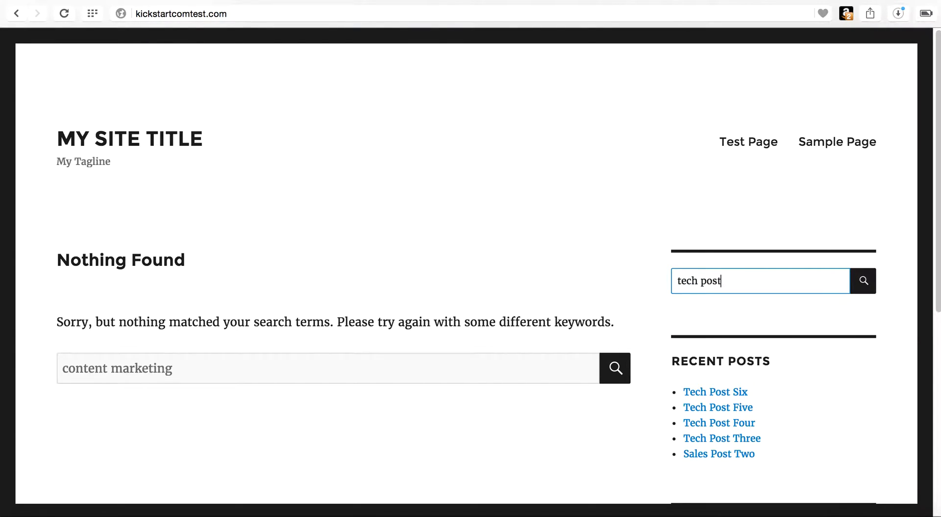
{"action": "key", "text": "Return"}
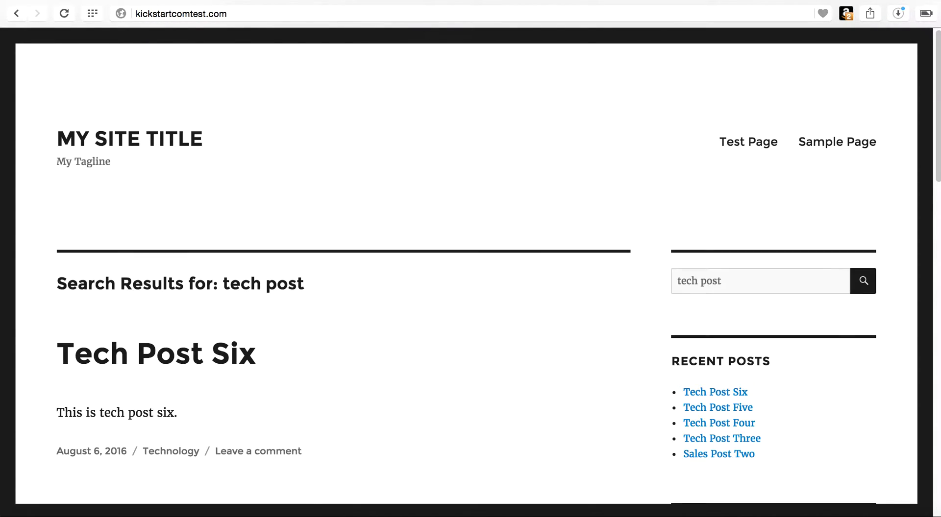
{"action": "scroll", "coordinate": [484, 349], "scroll_direction": "down", "scroll_amount": 5}
{"action": "scroll", "coordinate": [484, 350], "scroll_direction": "up", "scroll_amount": 5}
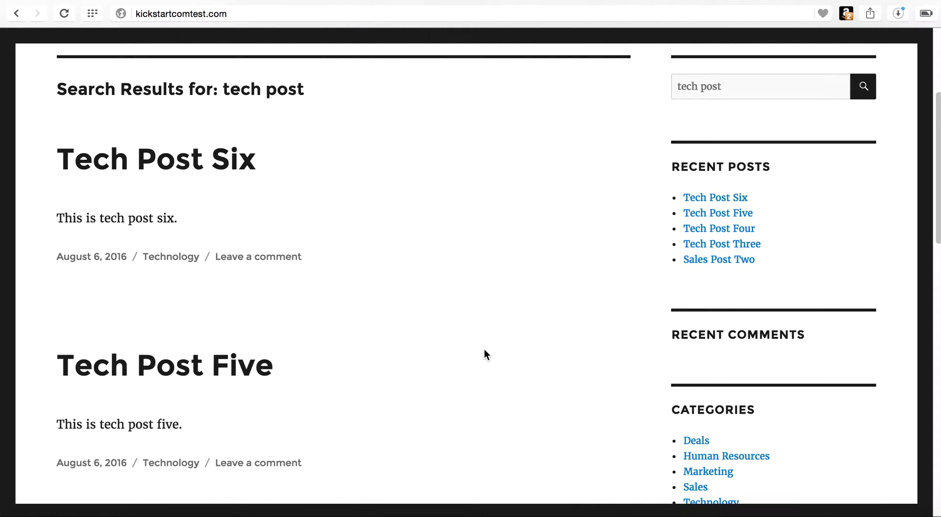
Search the public site for "sales"
{"action": "left_click_drag", "start_coordinate": [744, 280], "coordinate": [657, 266]}
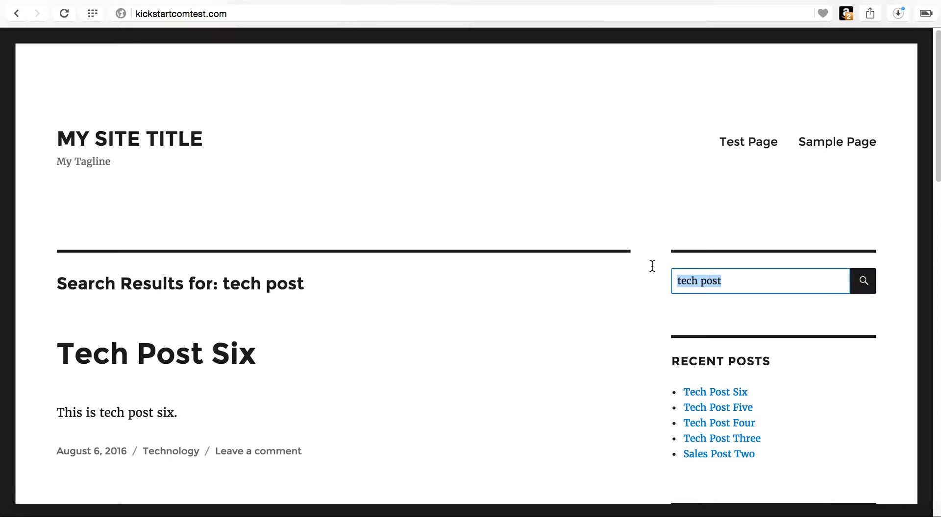
{"action": "type", "text": "sales"}
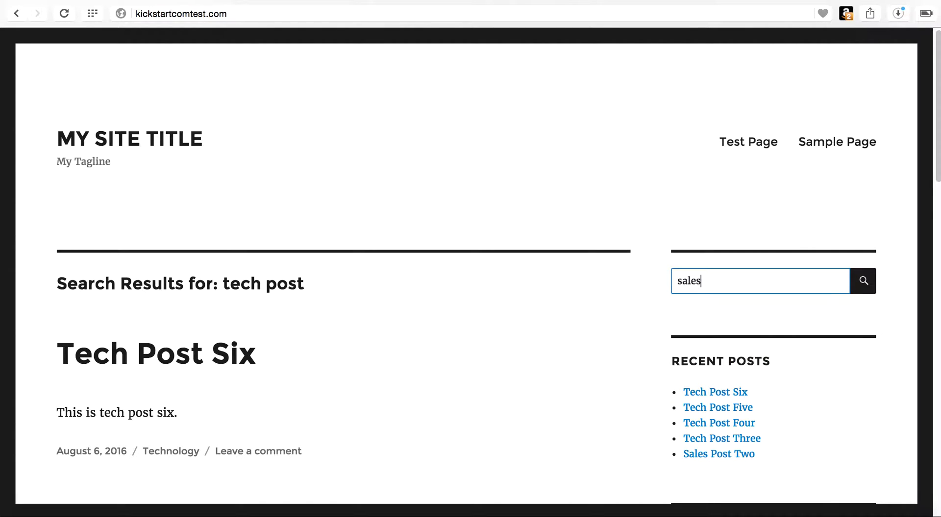
{"action": "key", "text": "Return"}
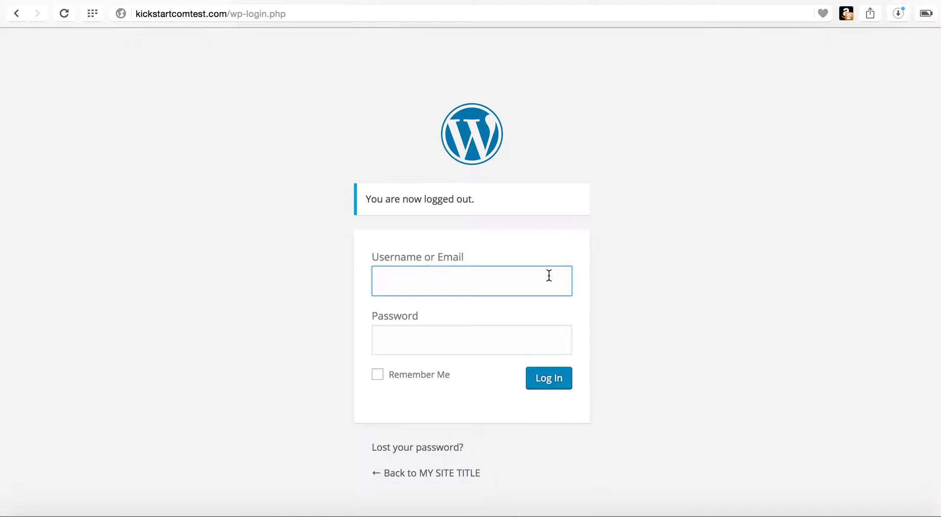
Log back in to the WordPress admin with the account username and password
{"action": "type", "text": "ki"}
{"action": "key", "text": "Down"}
{"action": "key", "text": "Tab"}
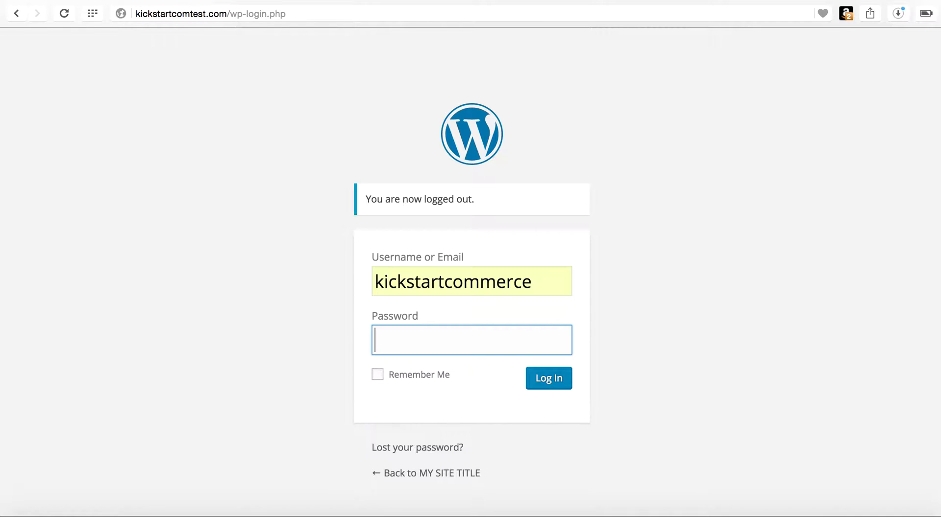
{"action": "type", "text": "•••••••••••"}
{"action": "key", "text": "Return"}
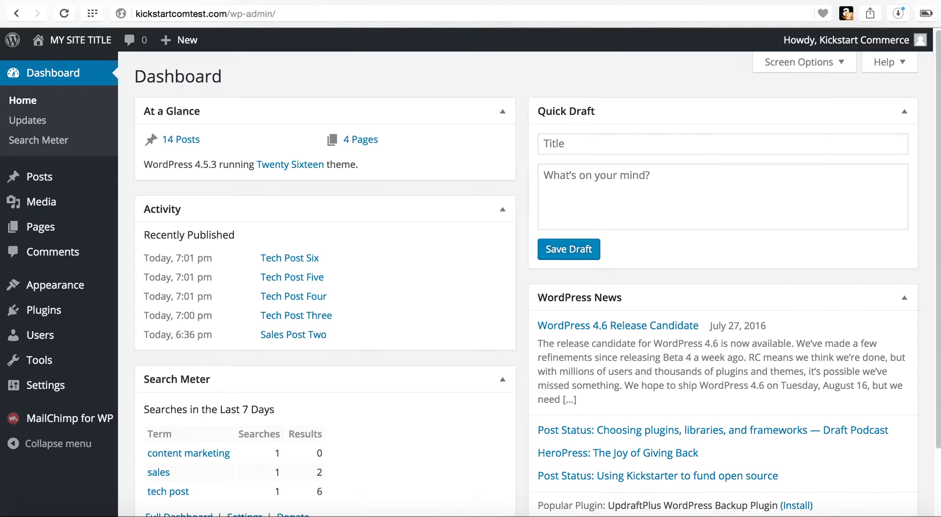
Review the recorded searches in the Search Meter summary and look up the posts matching "content marketing"
{"action": "left_click", "coordinate": [90, 143]}
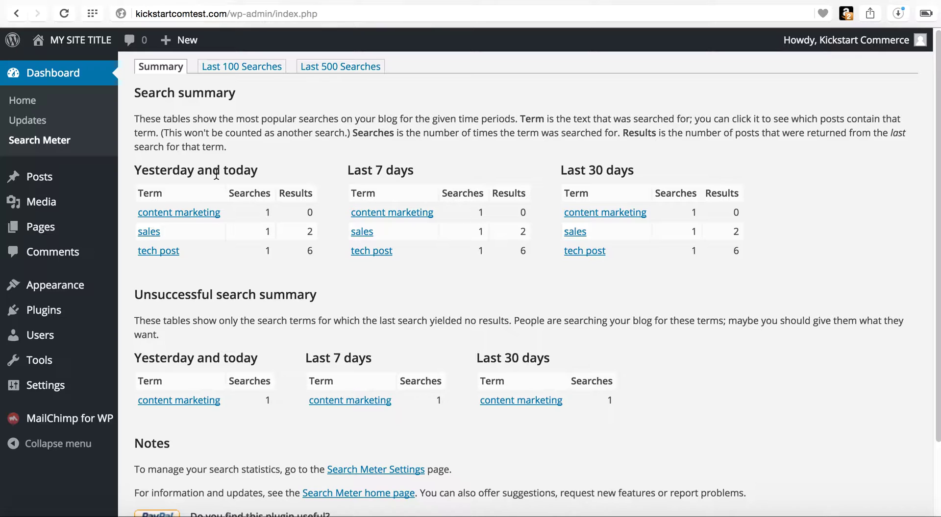
{"action": "scroll", "coordinate": [216, 175], "scroll_direction": "down", "scroll_amount": 1}
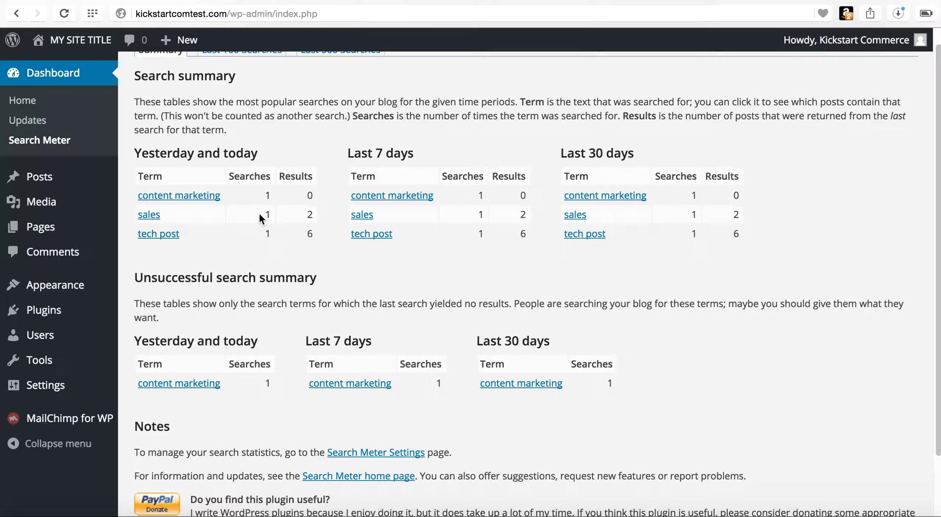
{"action": "left_click", "coordinate": [213, 198]}
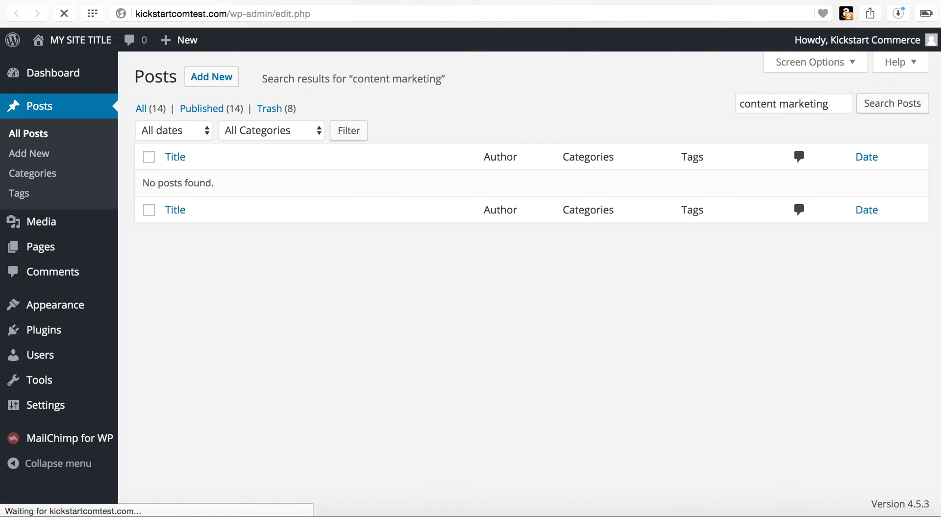
{"action": "left_click", "coordinate": [803, 1]}
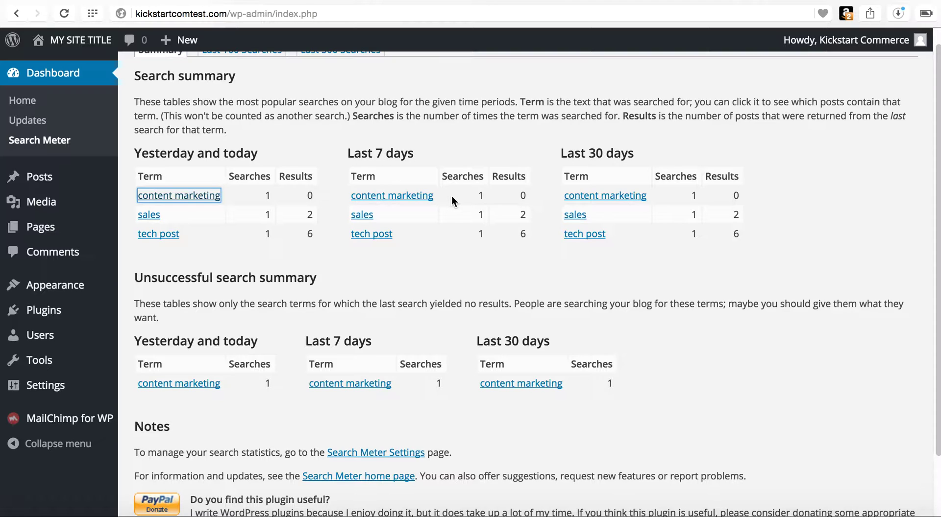
Open the Search Meter list of the last 100 searches
{"action": "scroll", "coordinate": [451, 196], "scroll_direction": "up", "scroll_amount": 1}
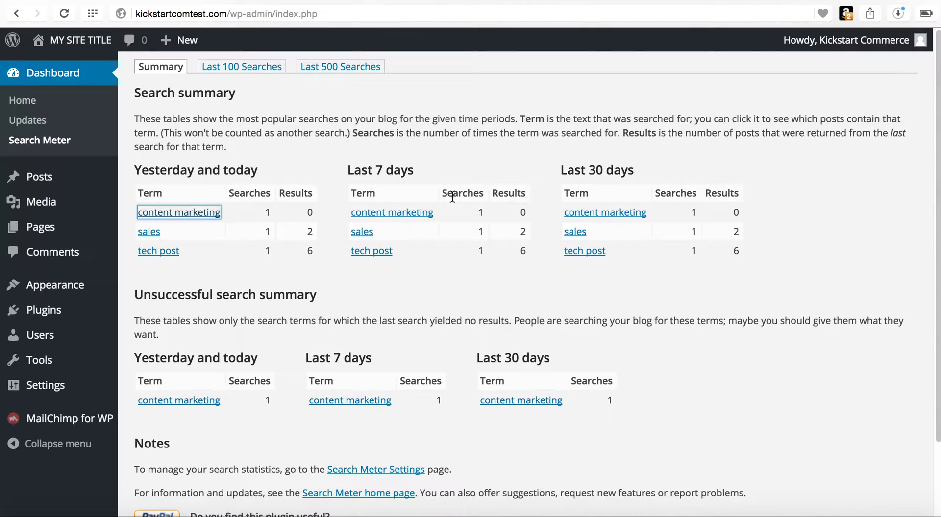
{"action": "left_click", "coordinate": [273, 77]}
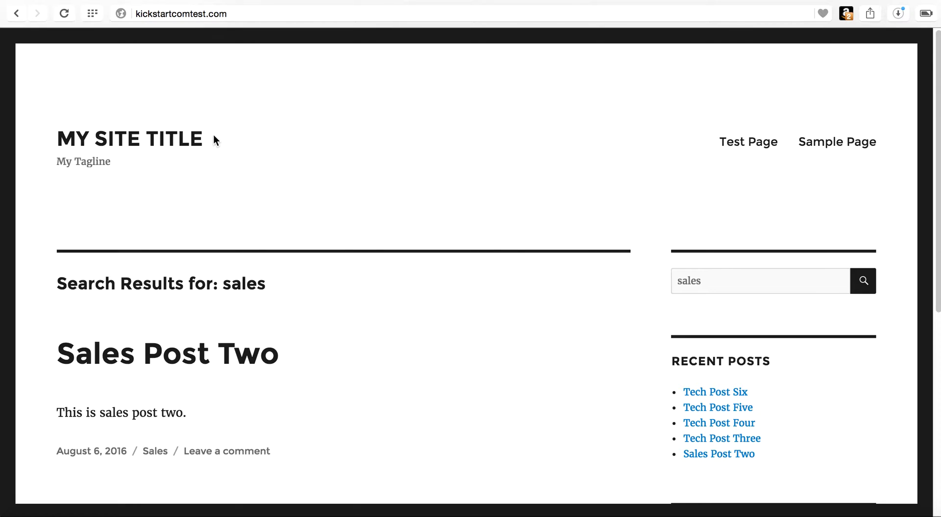
Load the public site's home page and open the Widgets page in the WordPress admin
{"action": "left_click", "coordinate": [196, 141]}
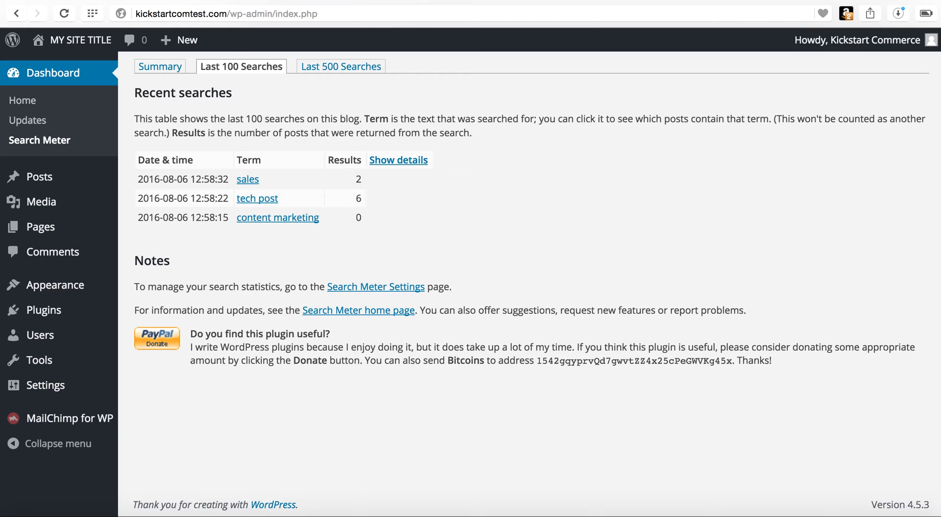
{"action": "mouse_move", "coordinate": [71, 294]}
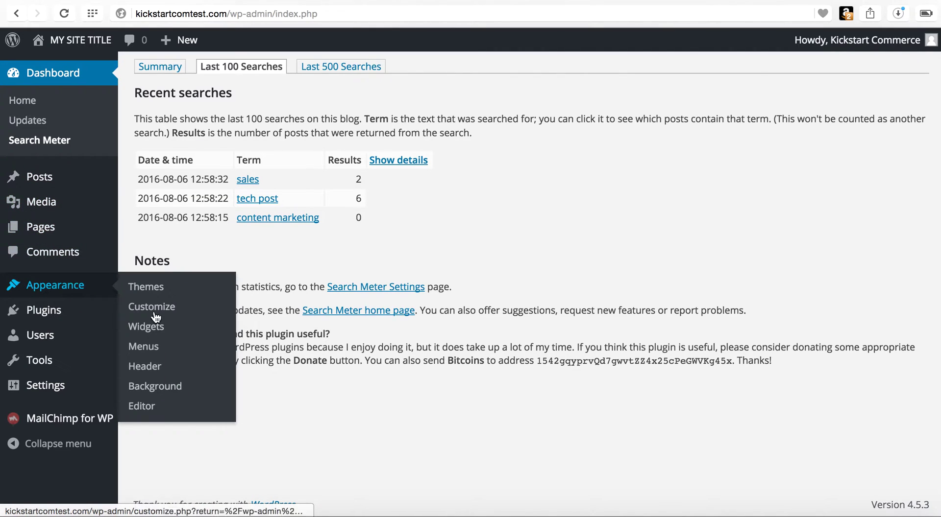
{"action": "left_click", "coordinate": [165, 337]}
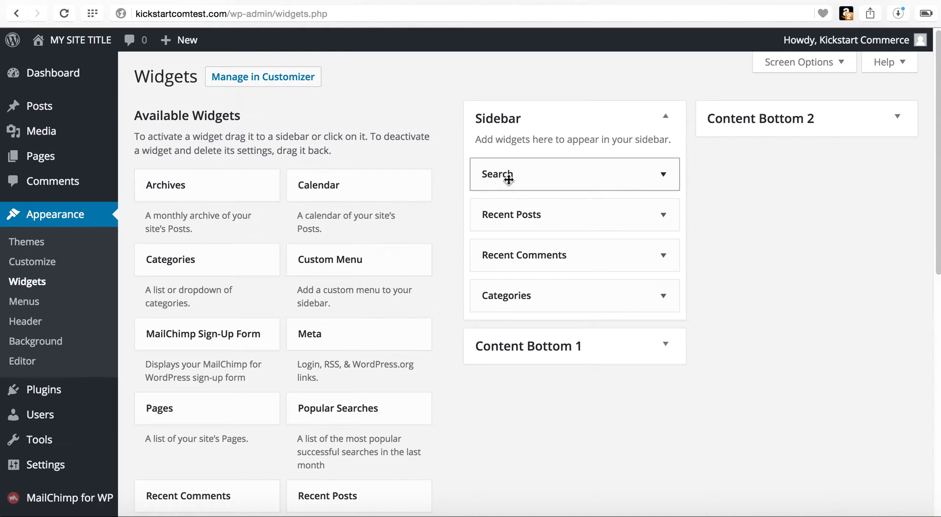
Examine the placement areas offered for the available Search widget without adding it, and return to the public site's home page
{"action": "scroll", "coordinate": [372, 351], "scroll_direction": "down", "scroll_amount": 10}
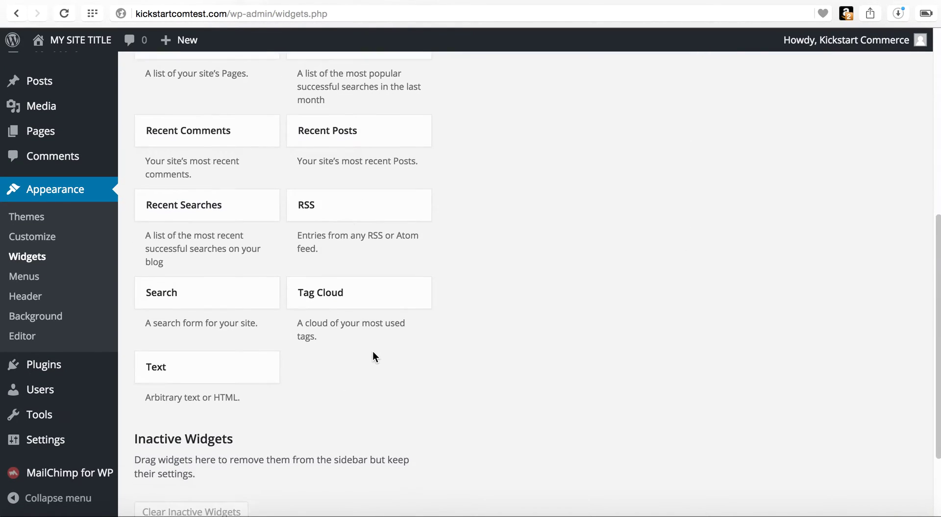
{"action": "scroll", "coordinate": [372, 351], "scroll_direction": "up", "scroll_amount": 4}
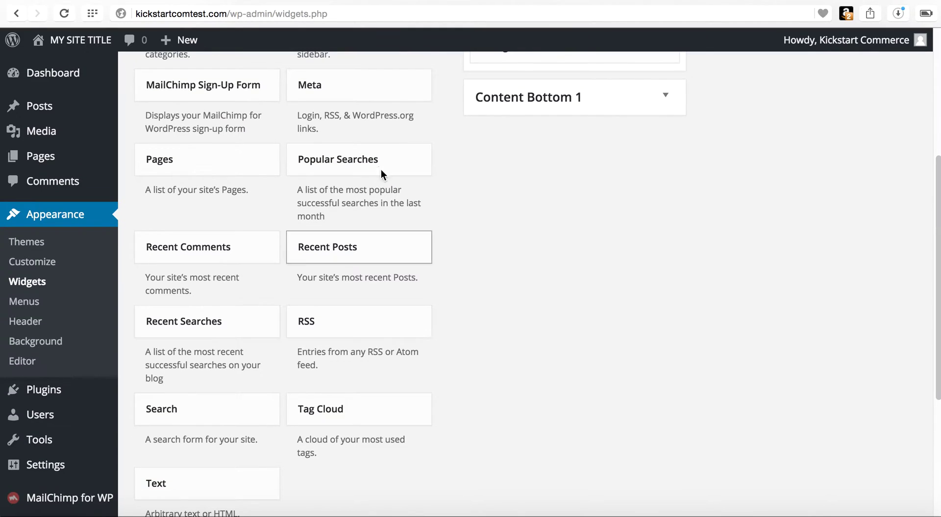
{"action": "left_click", "coordinate": [222, 414]}
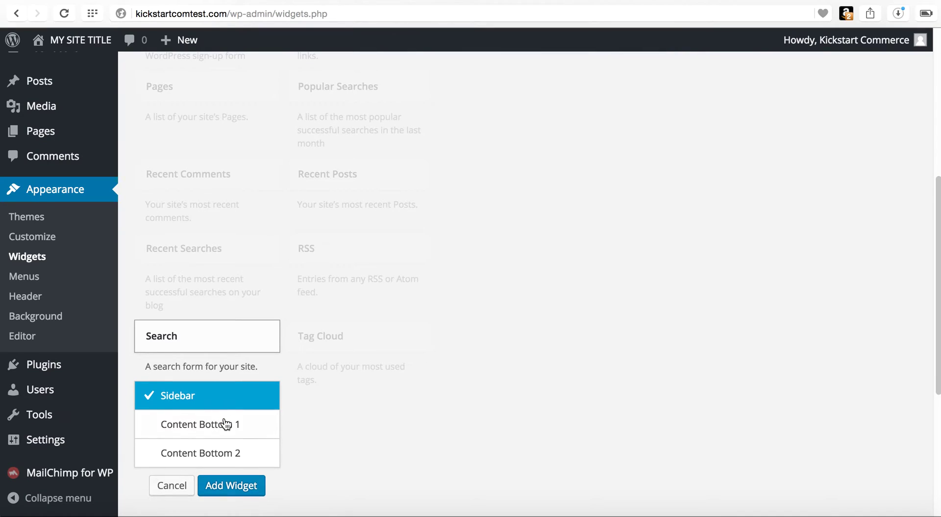
{"action": "left_click", "coordinate": [243, 338]}
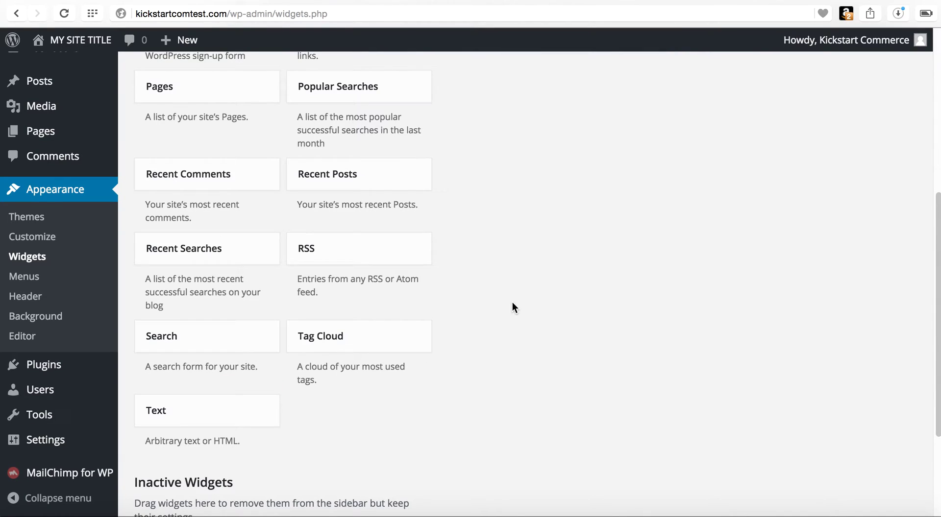
{"action": "key", "text": "ctrl+Tab"}
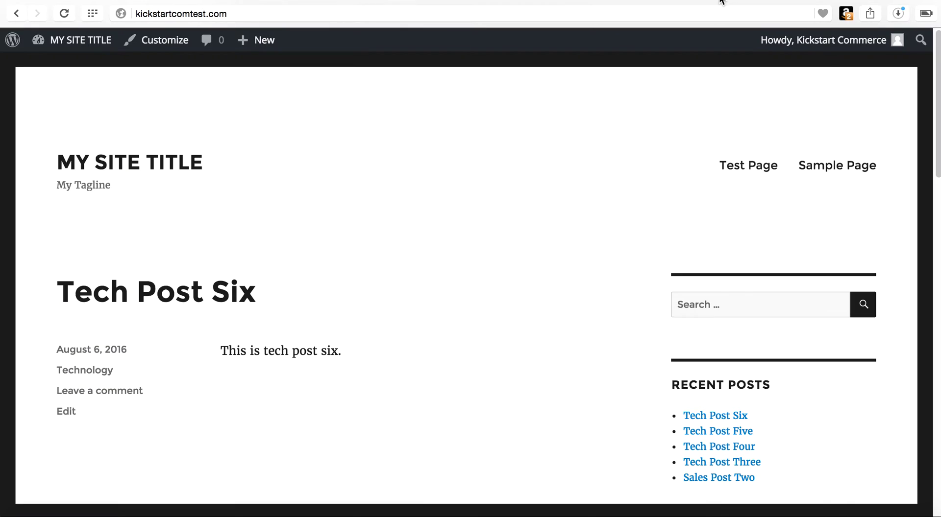